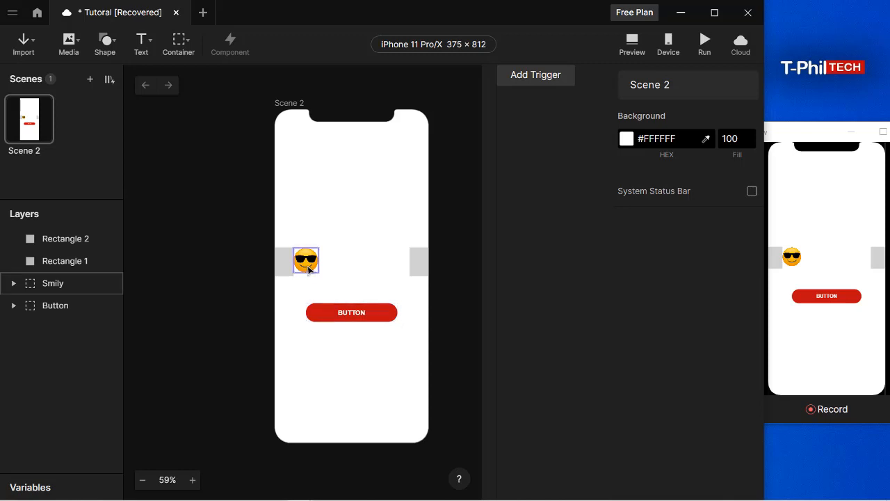
Move Rectangle 2 to the right edge of Scene 2, level with the other grey rectangle
left_click(359, 317)
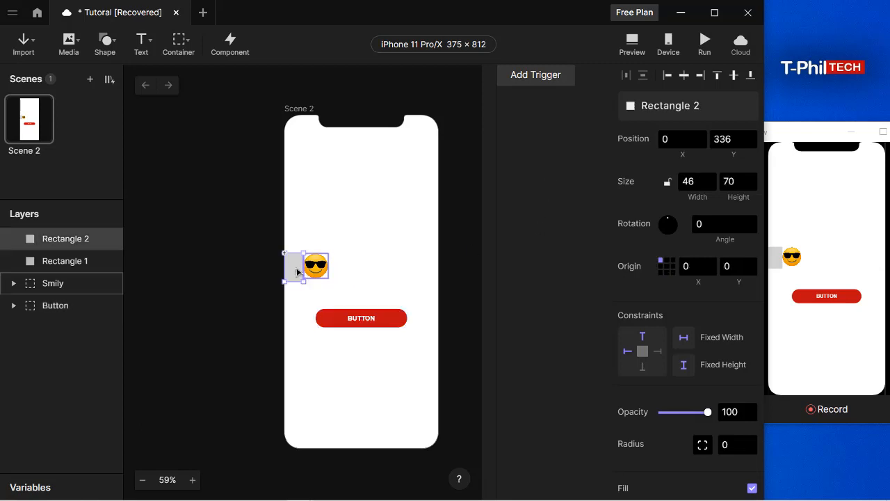
left_click_drag(297, 270, 442, 270)
left_click(414, 284)
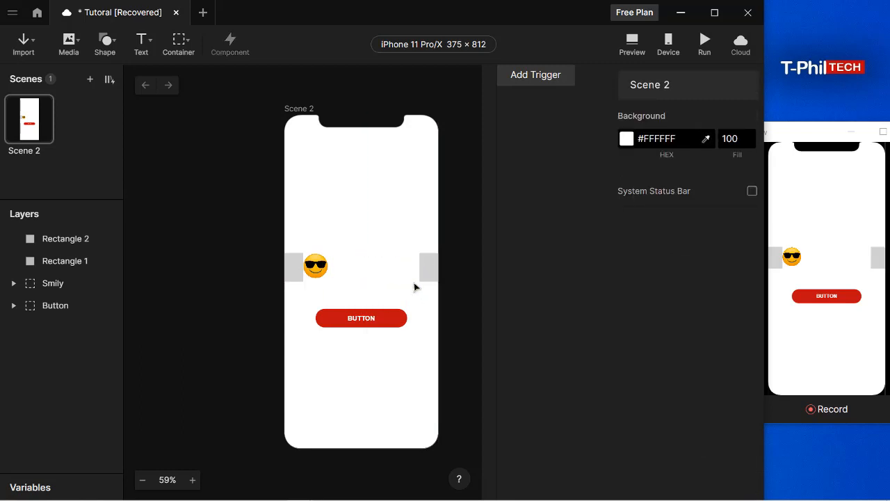
Add a Tap trigger to the red Button container
scroll(425, 299, "up", 3)
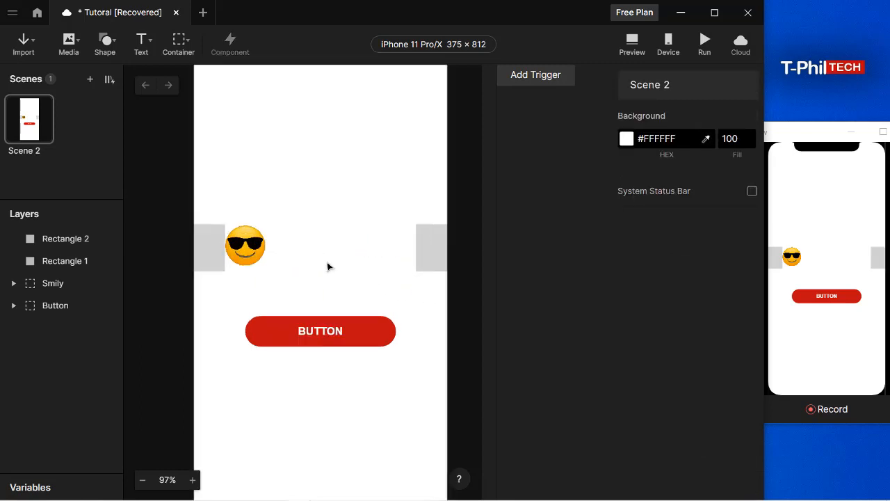
scroll(413, 282, "up", 3)
scroll(411, 281, "down", 3)
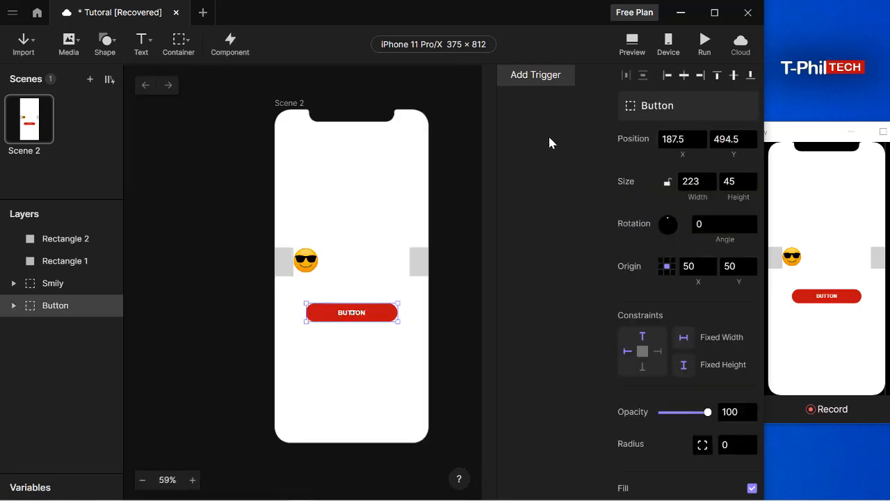
left_click(534, 76)
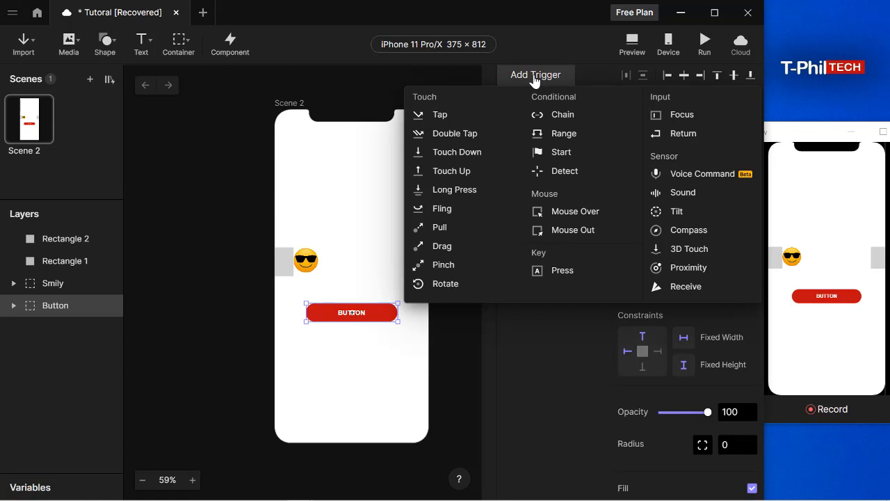
left_click(448, 118)
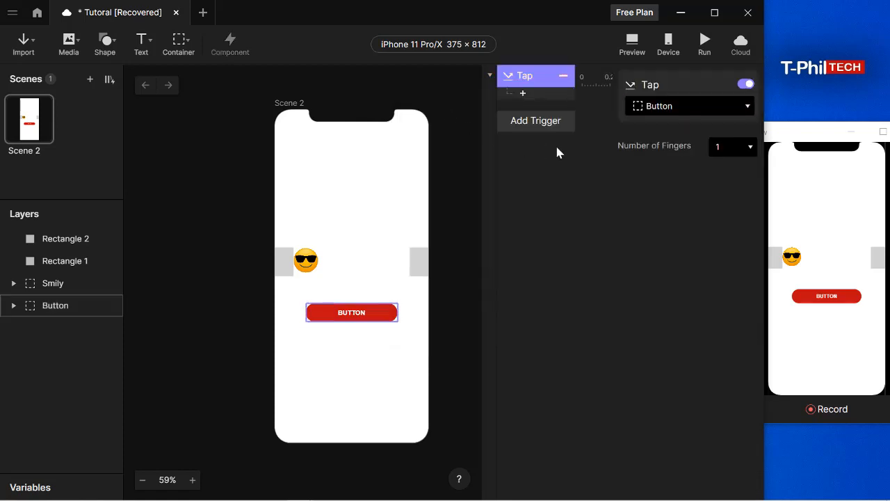
Add a Move response to the Tap trigger, targeting the Smily image inside its container, with the position type Move To
left_click(523, 95)
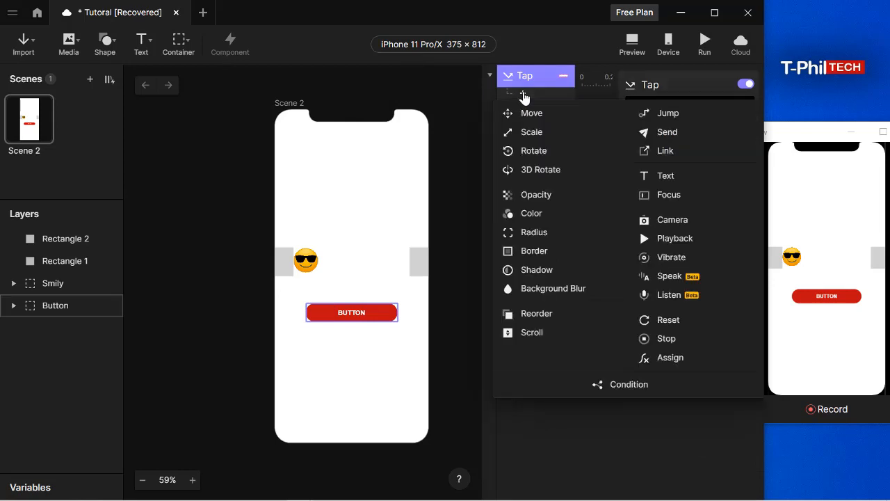
left_click(533, 116)
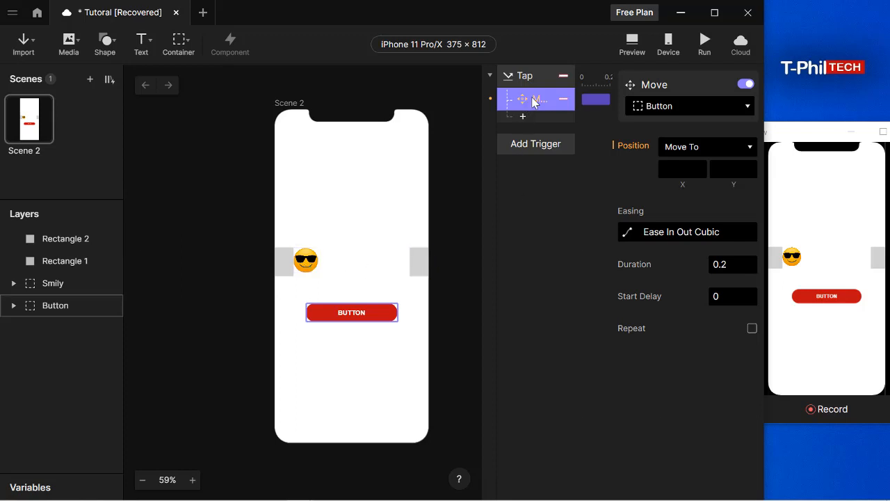
left_click(692, 106)
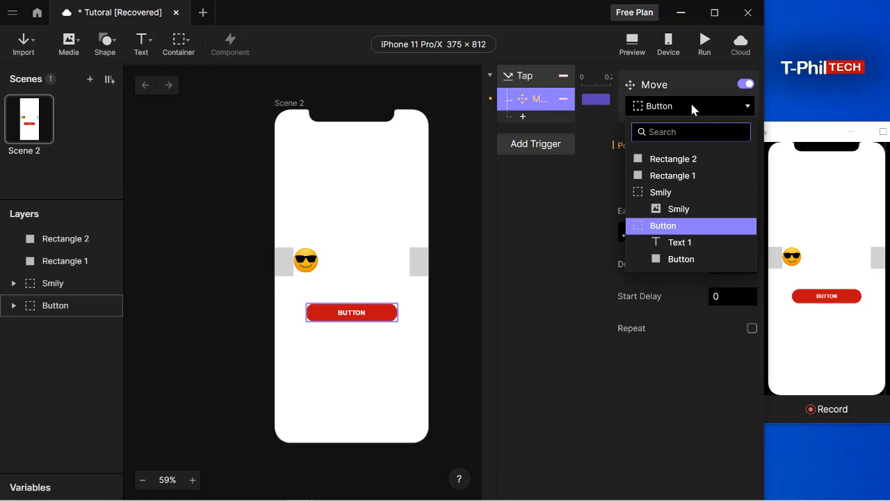
left_click(673, 210)
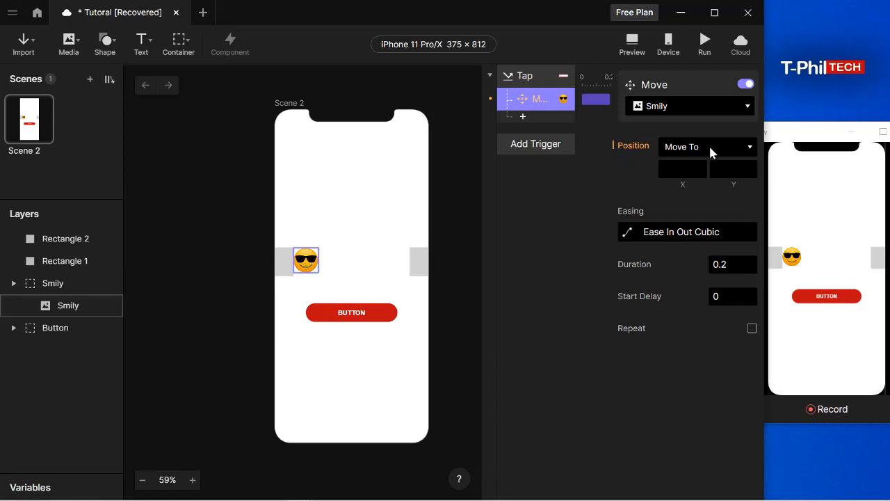
left_click(749, 146)
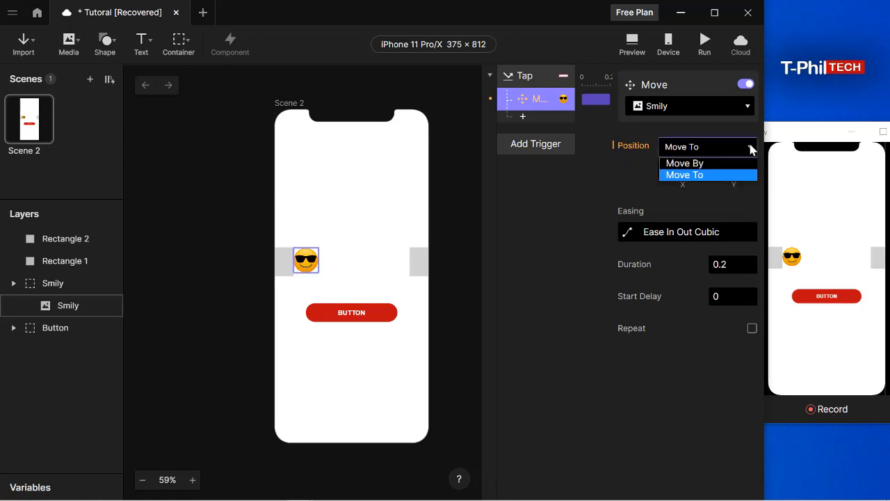
left_click(685, 176)
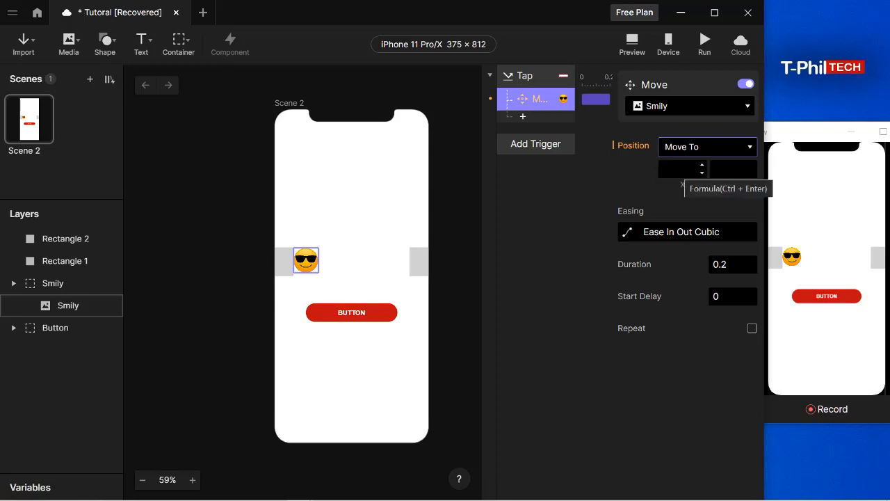
Move the Smily image horizontally until it sits against the grey rectangle on the scene's right side, at X 252
left_click(683, 169)
left_click(305, 266)
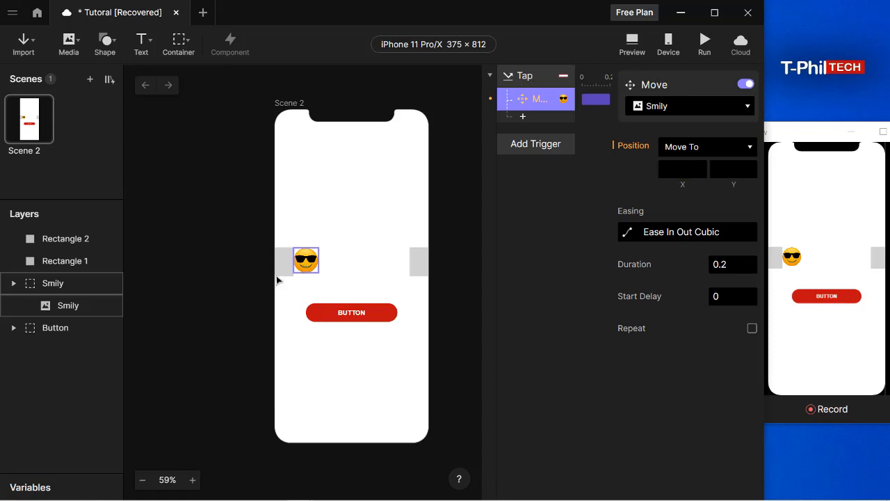
left_click(307, 264)
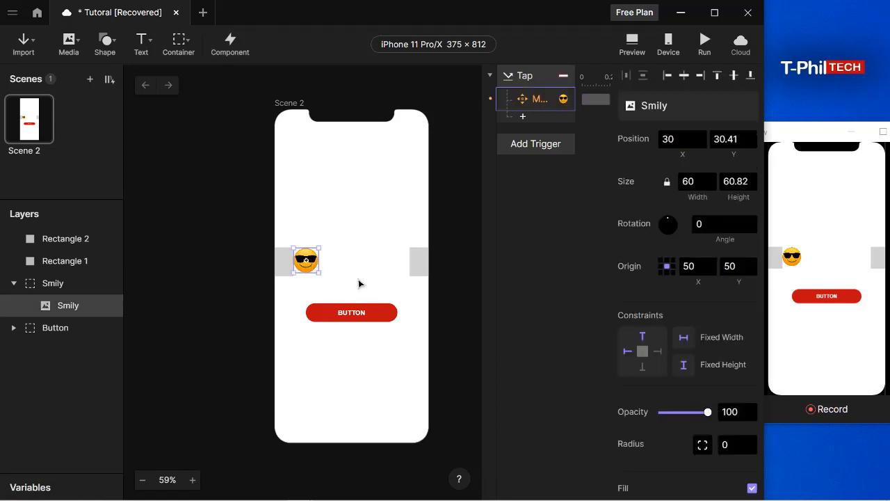
scroll(358, 279, "up", 5)
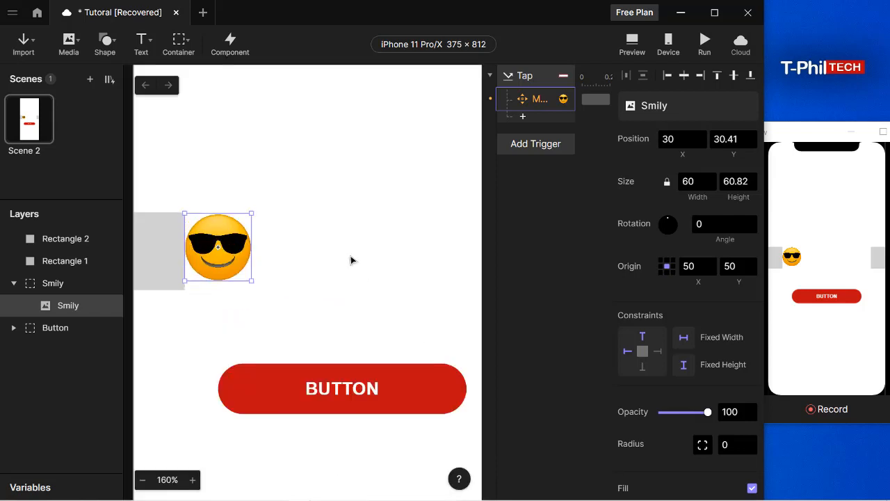
scroll(352, 260, "down", 2)
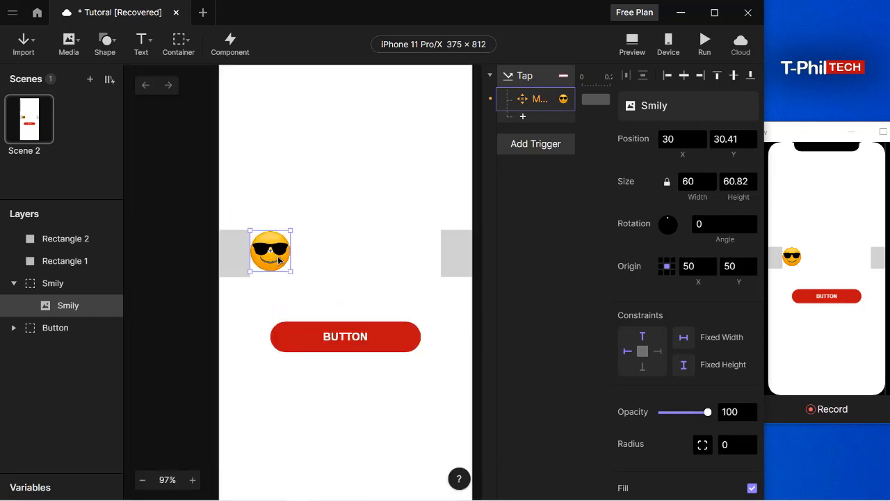
left_click_drag(279, 261, 432, 265)
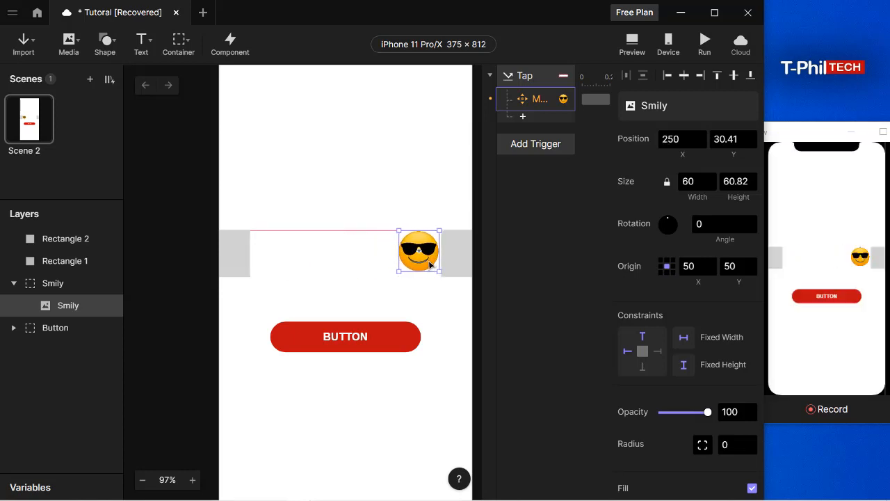
Check the X position of the moved Smily image within its container, and return the image to its starting place
left_click(26, 283)
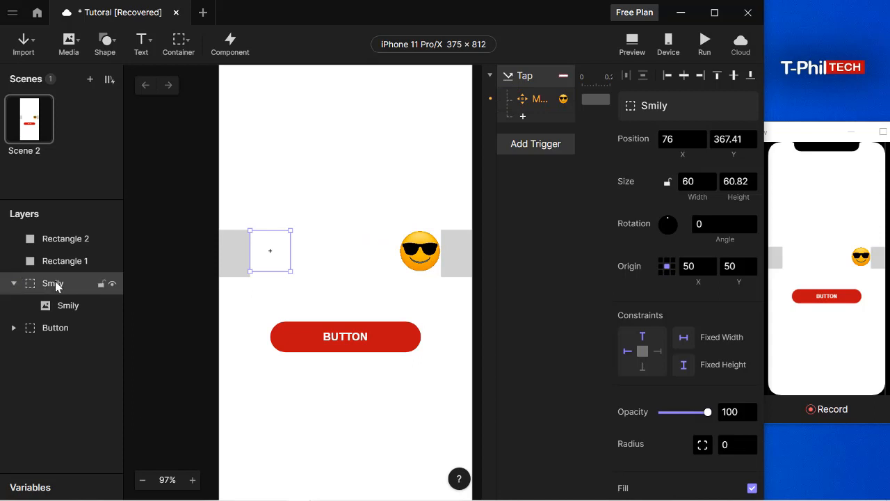
left_click(65, 308)
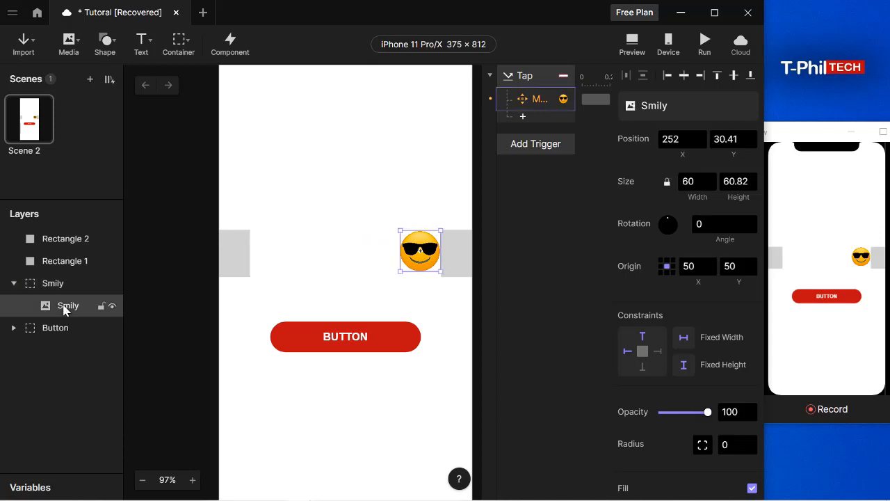
left_click(682, 139)
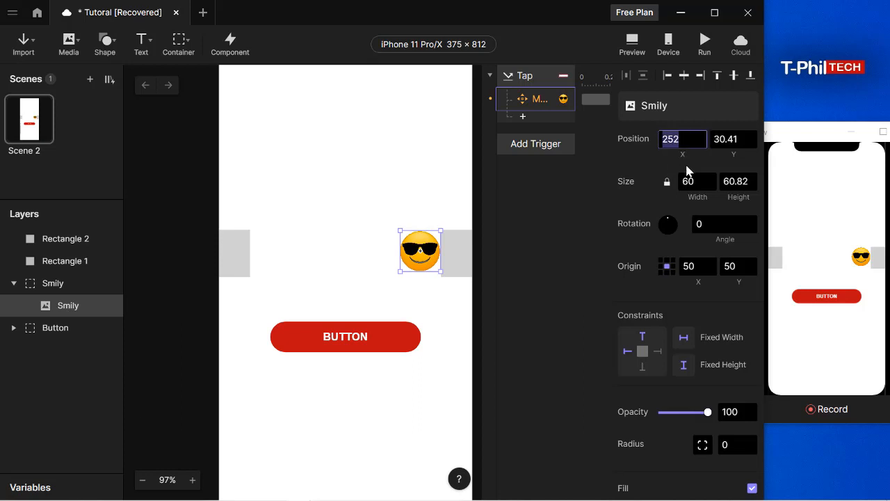
left_click(519, 229)
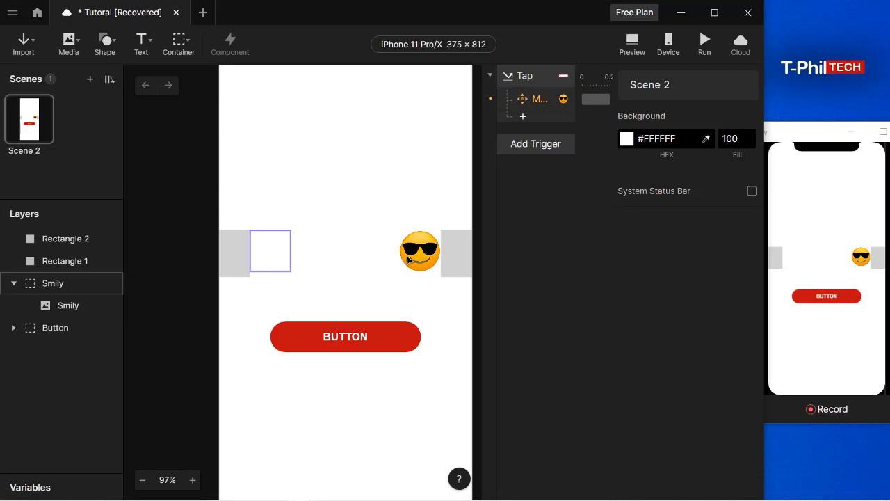
double_click(407, 255)
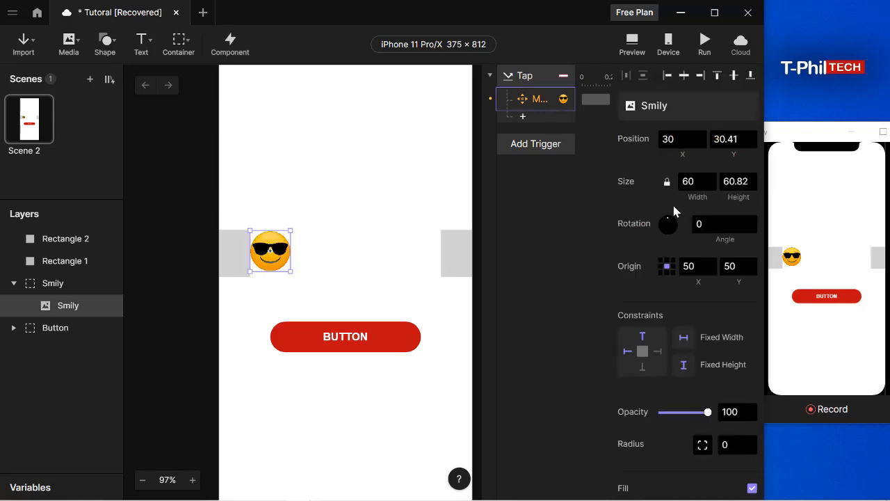
Set the X position of the Smily image's Move response to 252
left_click(536, 105)
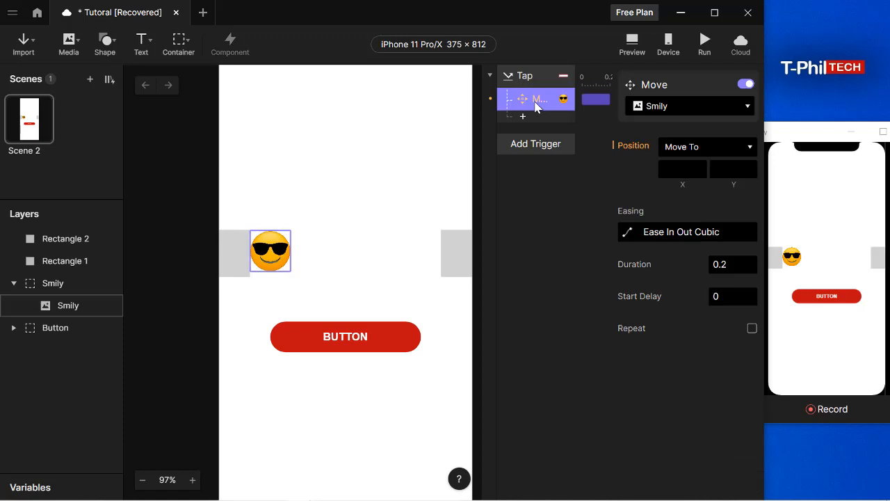
left_click(678, 169)
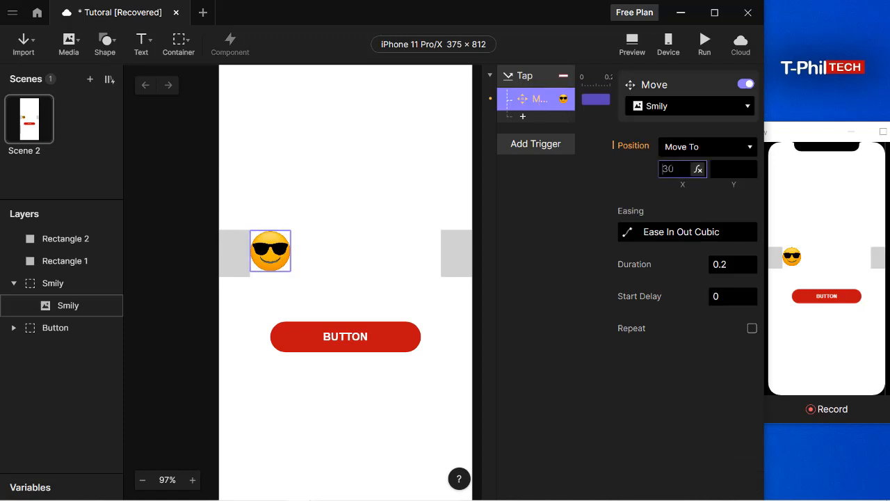
type("252")
Test the button's tap animation in the preview and reset the preview
left_click(735, 409)
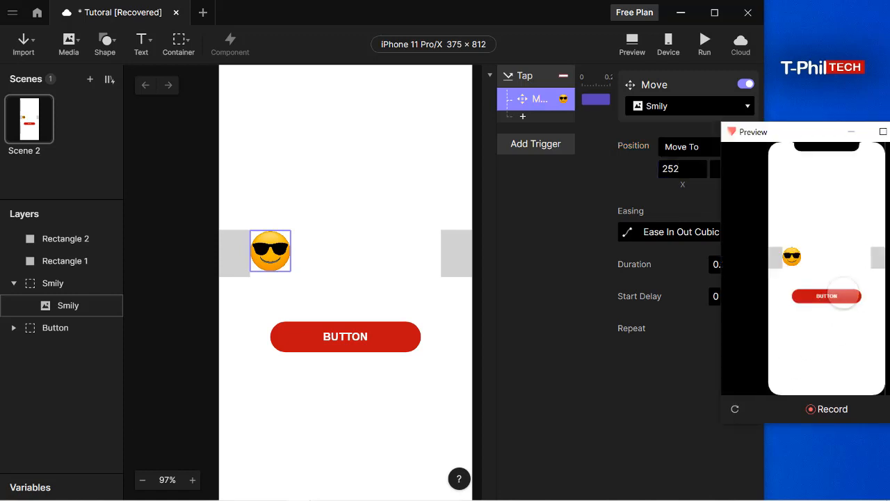
left_click(826, 296)
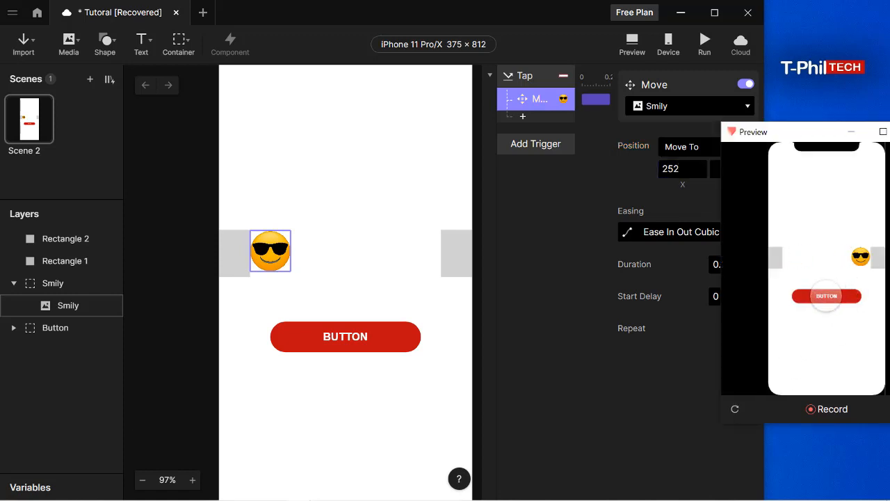
left_click(734, 408)
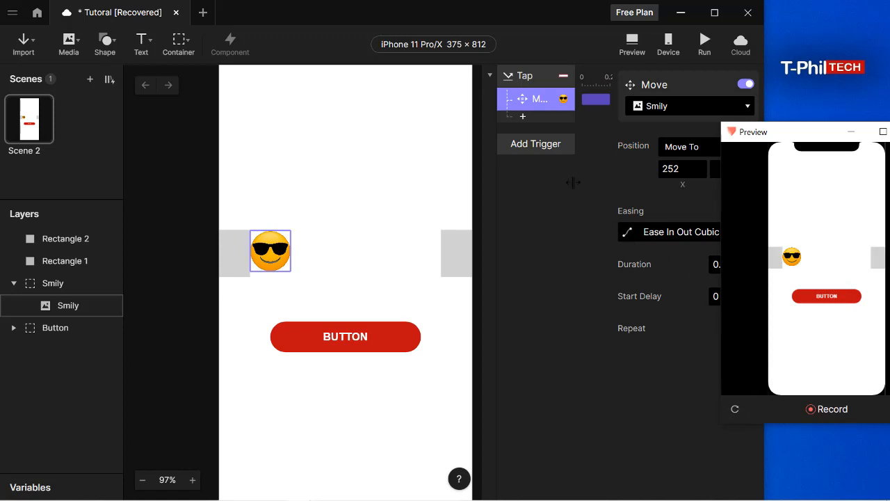
Set the duration of the Smily image's Move response to 1
left_click(707, 233)
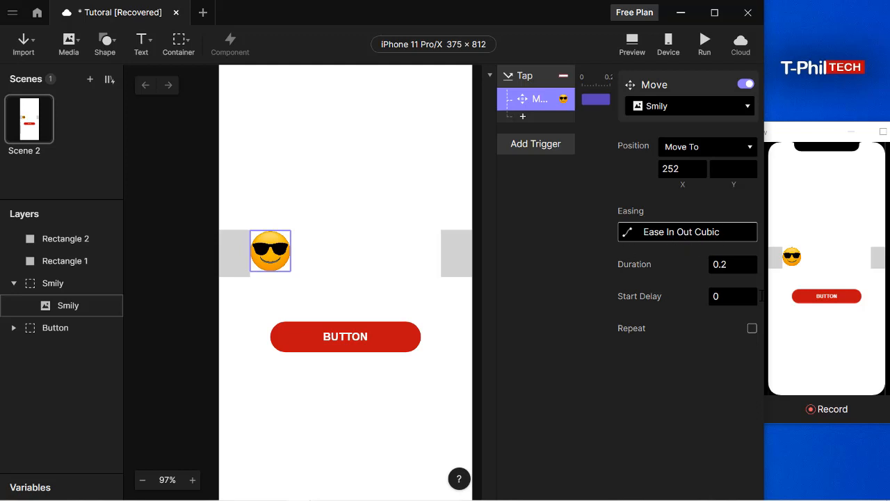
left_click(722, 264)
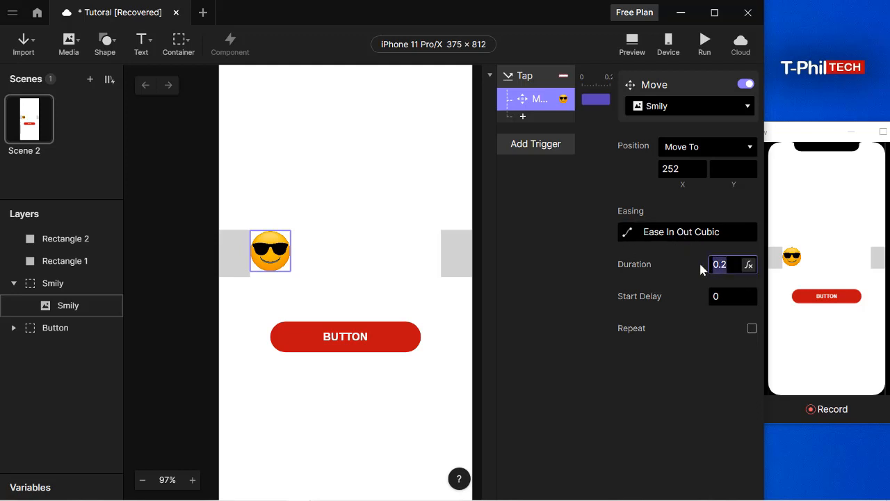
type("1")
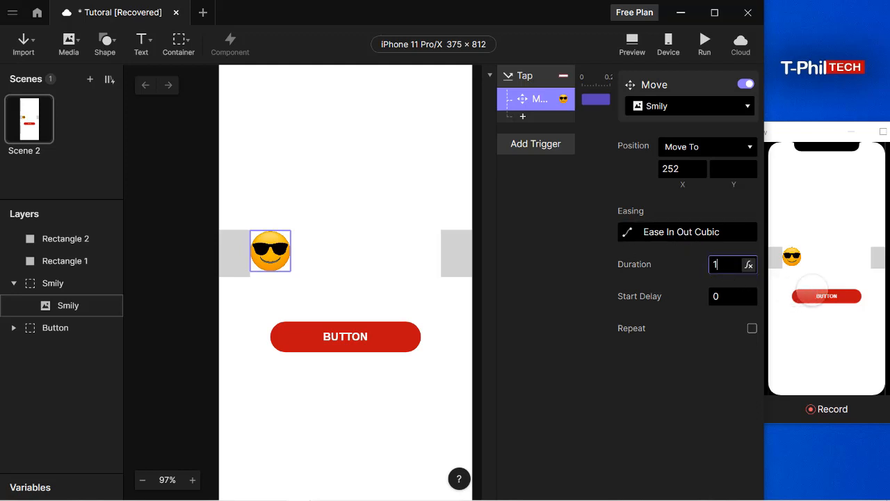
Test the slower Move animation by tapping the button in the preview
left_click(826, 296)
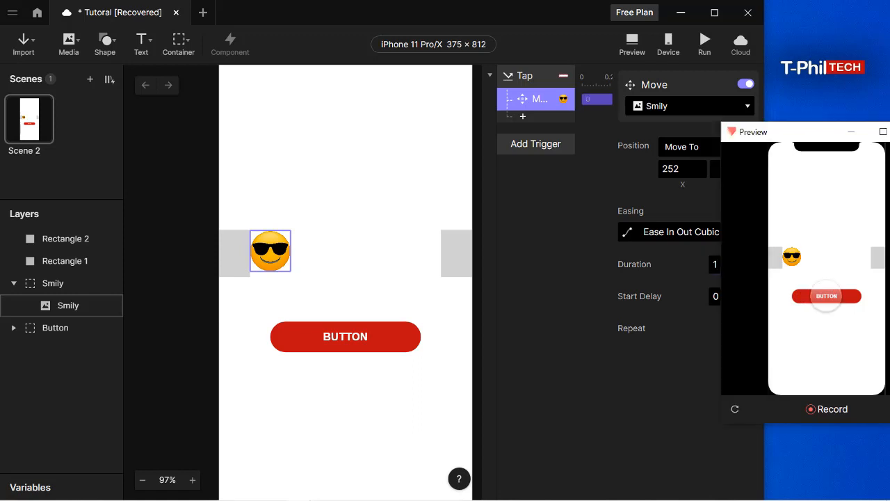
left_click(826, 296)
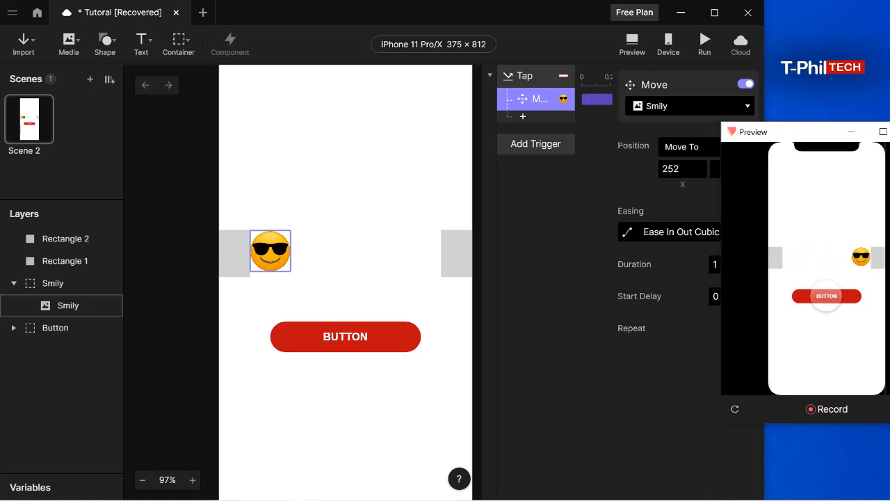
left_click(668, 356)
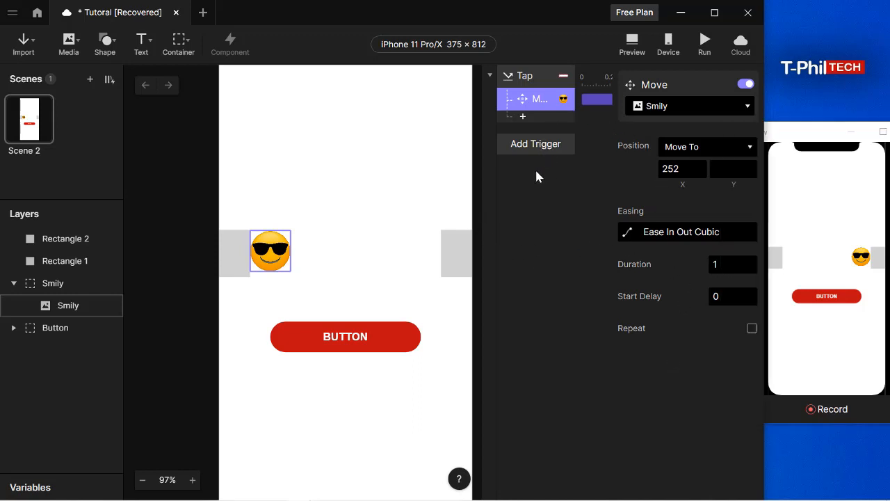
Add a Rotate response for the Smily image to the Tap trigger and set it to rotate by 360
left_click(523, 118)
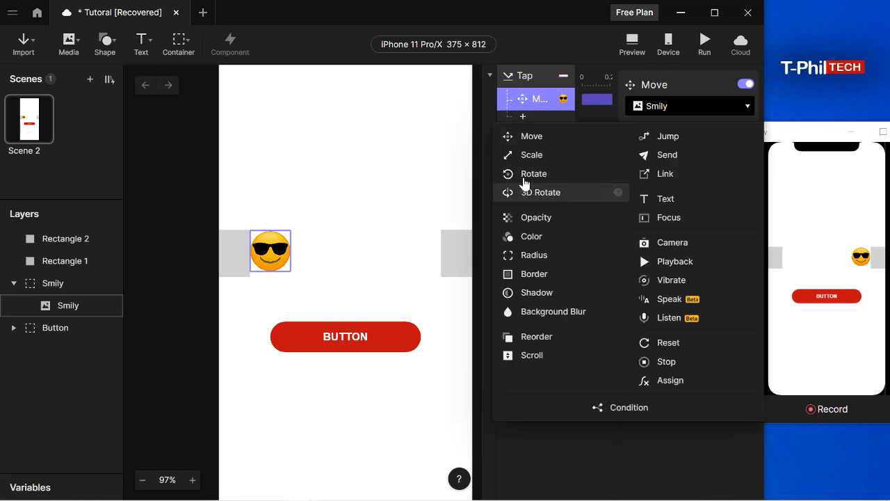
left_click(526, 175)
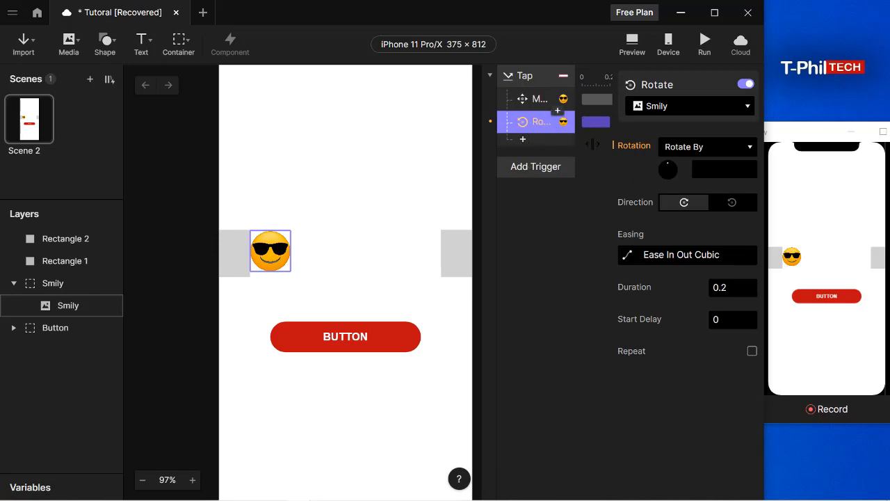
left_click(718, 169)
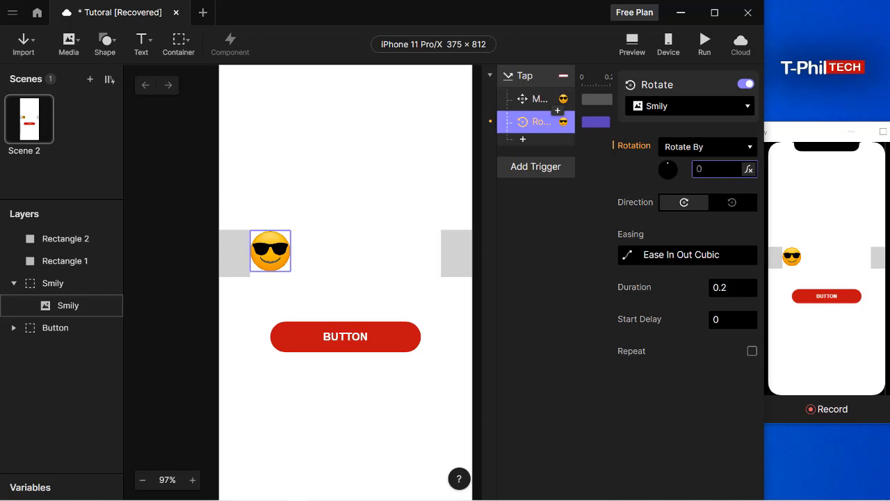
type("360")
Set the duration of the Smily image's Rotate response to 1 and compare it with the Move response
left_click(726, 287)
left_click_drag(728, 287, 713, 287)
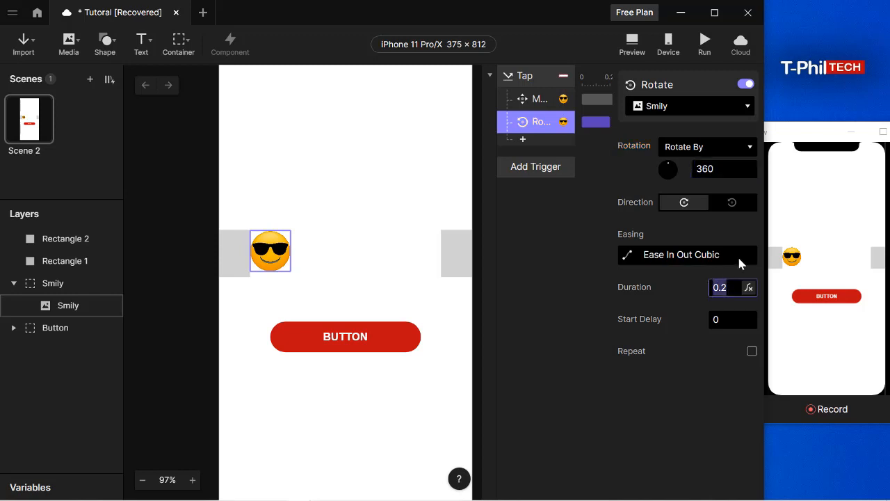
type("1")
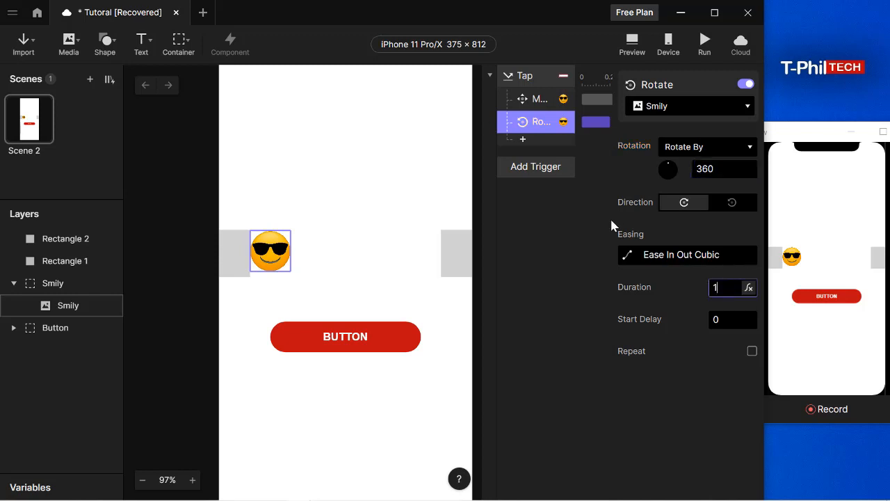
left_click(537, 100)
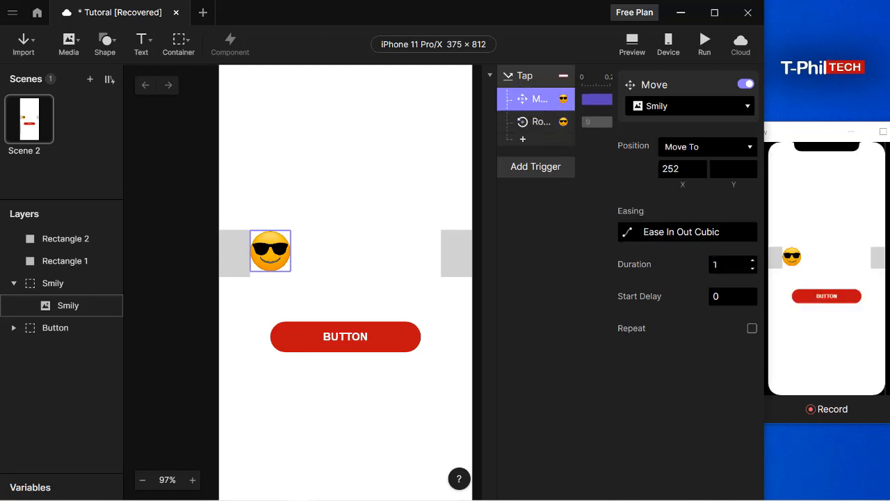
left_click(540, 123)
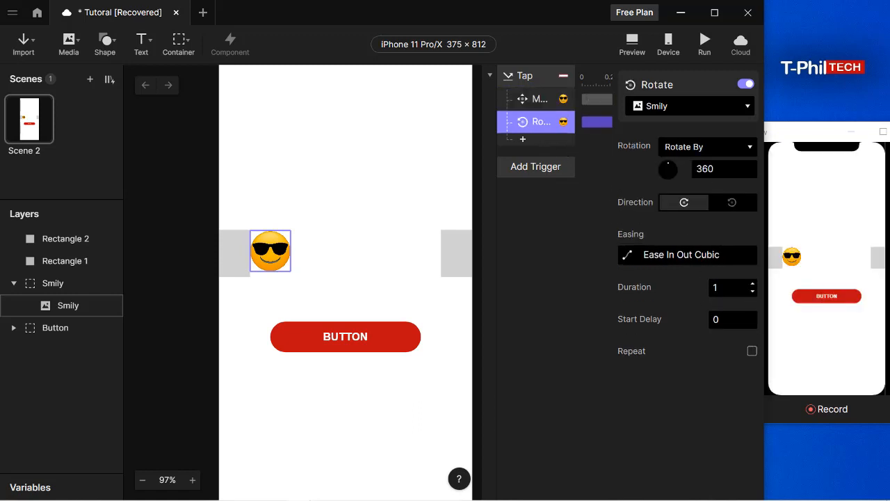
Try the counterclockwise direction for the Smily image's rotation and switch back to clockwise
left_click(731, 206)
left_click(683, 204)
left_click(730, 207)
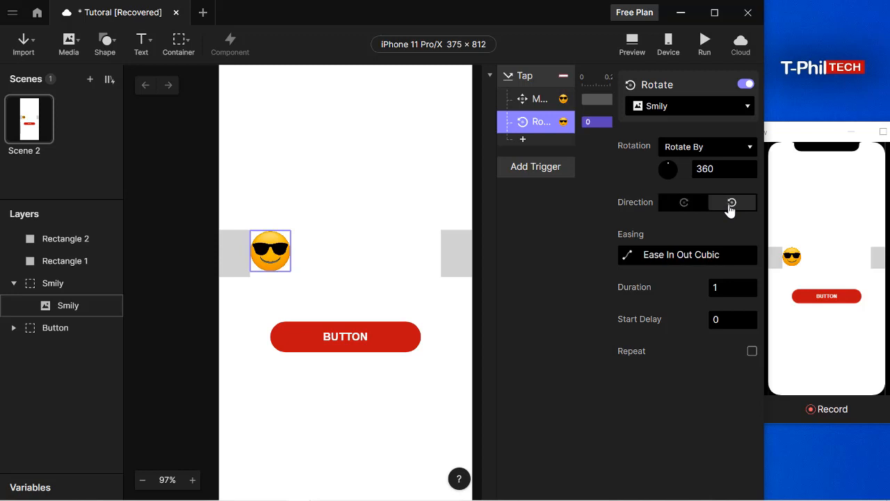
left_click(682, 204)
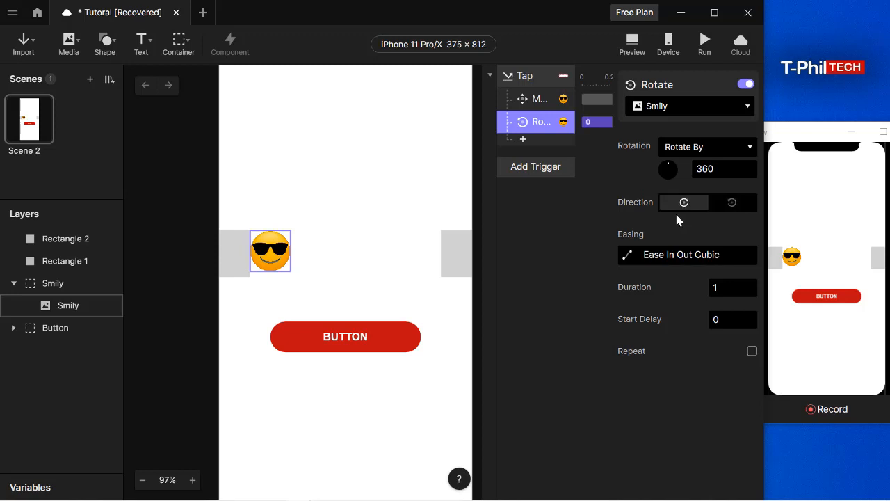
left_click(730, 204)
left_click(679, 207)
Test the combined move and rotation of the smiley by tapping the button in the preview
left_click(821, 338)
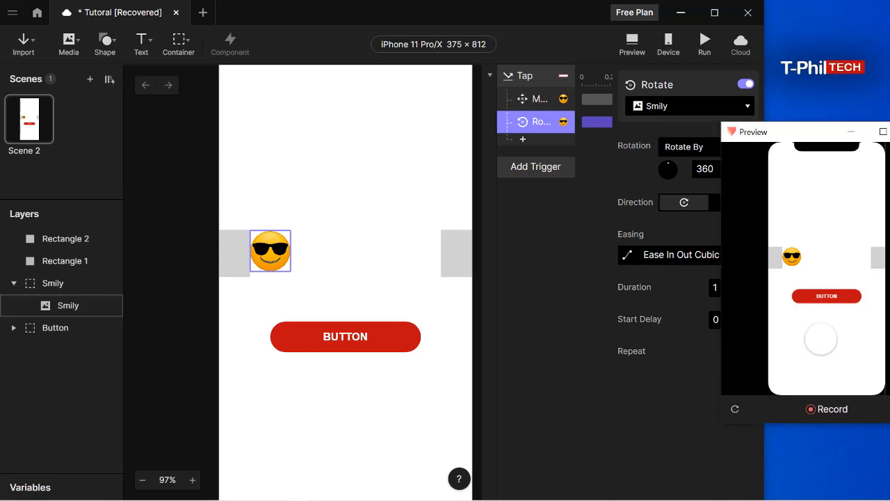
left_click(816, 296)
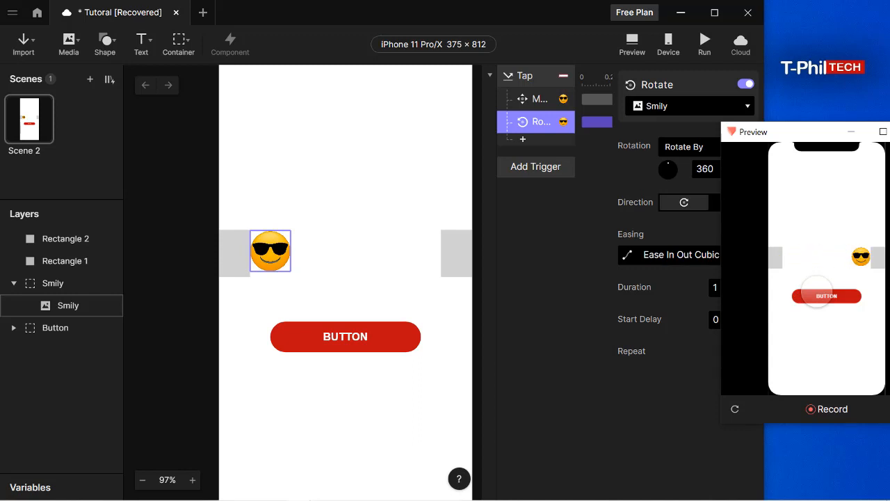
Delete both grey rectangles, Rectangle 2 and Rectangle 1, from the scene
left_click(452, 258)
left_click(452, 258)
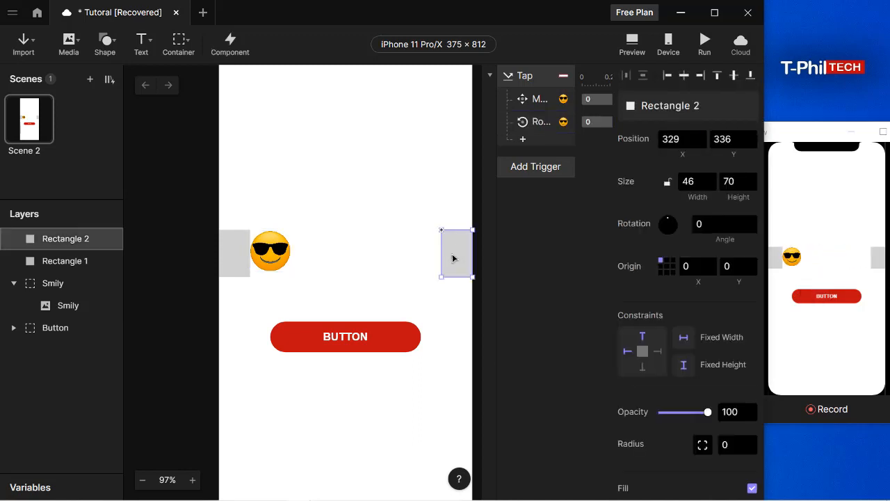
right_click(452, 258)
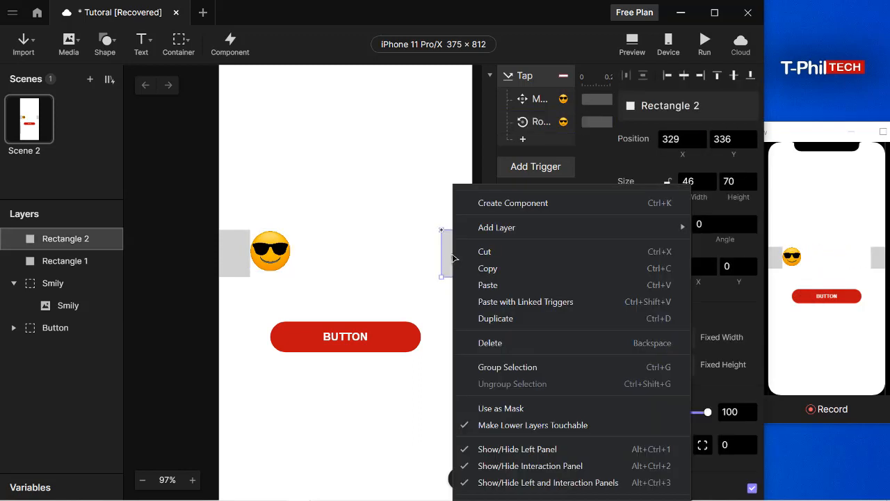
left_click(494, 342)
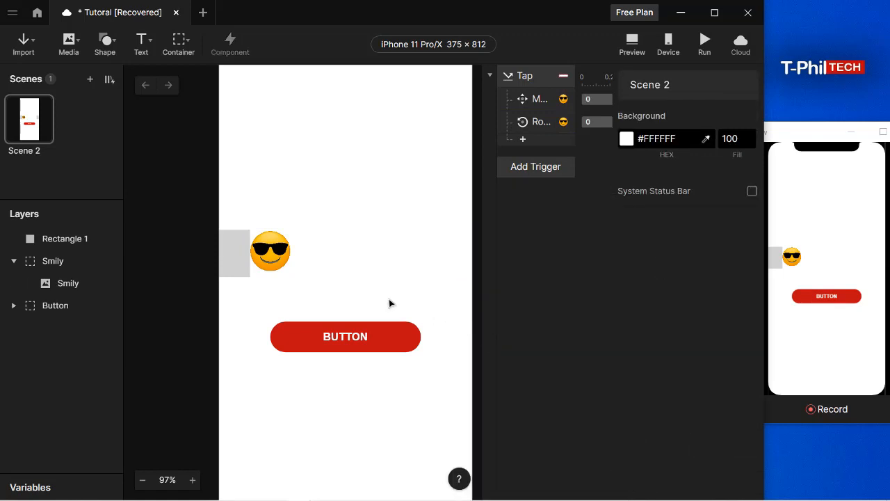
left_click(232, 249)
right_click(233, 249)
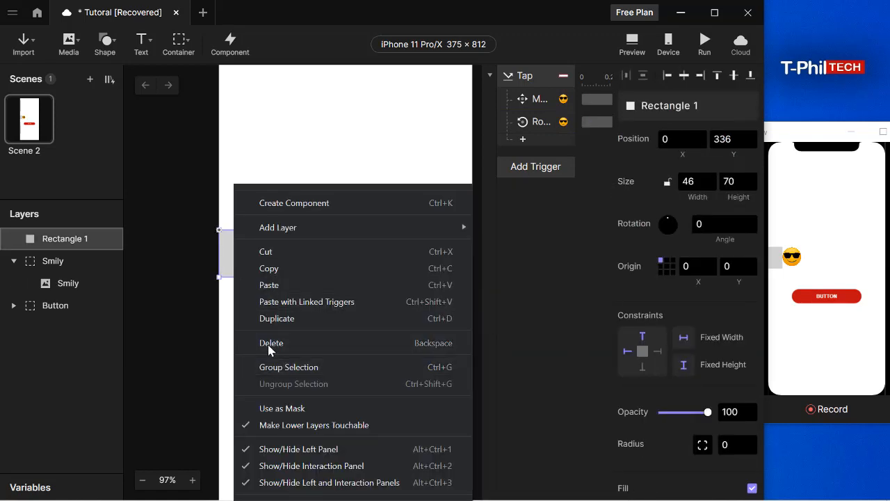
left_click(270, 342)
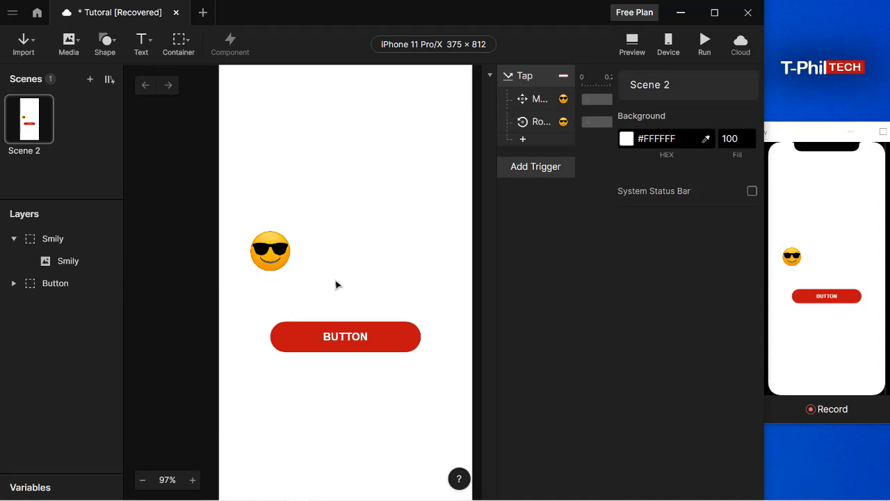
Review the Tap trigger and the settings of its Move and Rotate responses with the whole scene in view
scroll(336, 284, "down", 3)
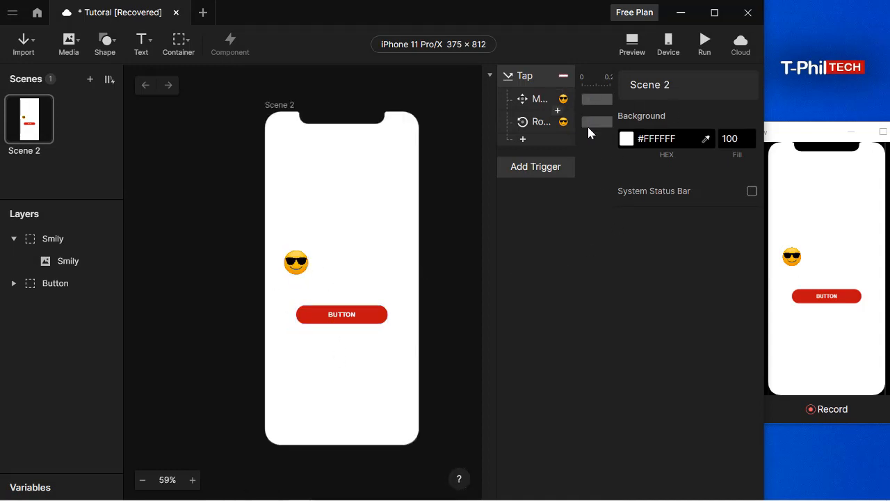
left_click(532, 101)
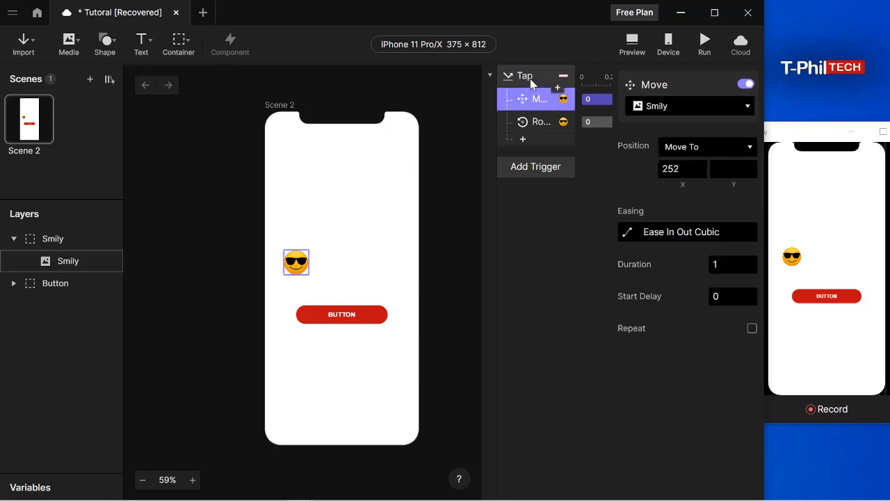
left_click(533, 84)
left_click(536, 104)
left_click(536, 121)
left_click(528, 78)
left_click(514, 226)
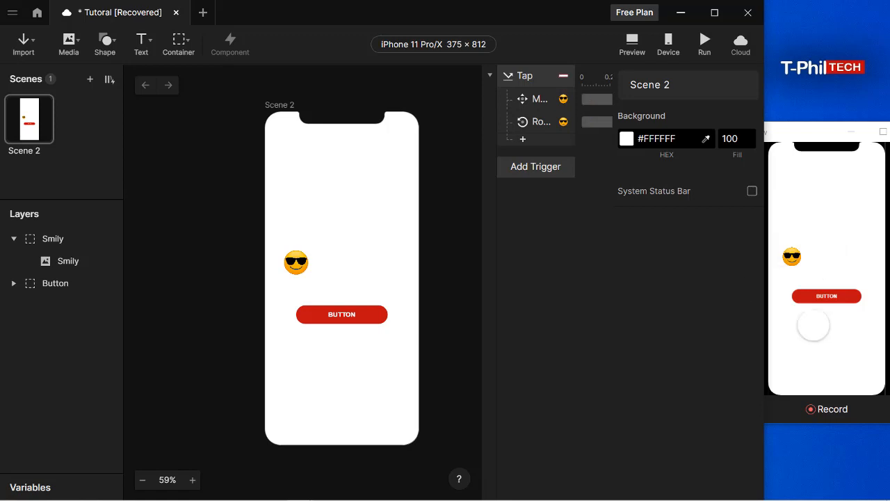
Test the rolling smiley without the rectangles by tapping the preview's button, resetting, and tapping it again
left_click(796, 373)
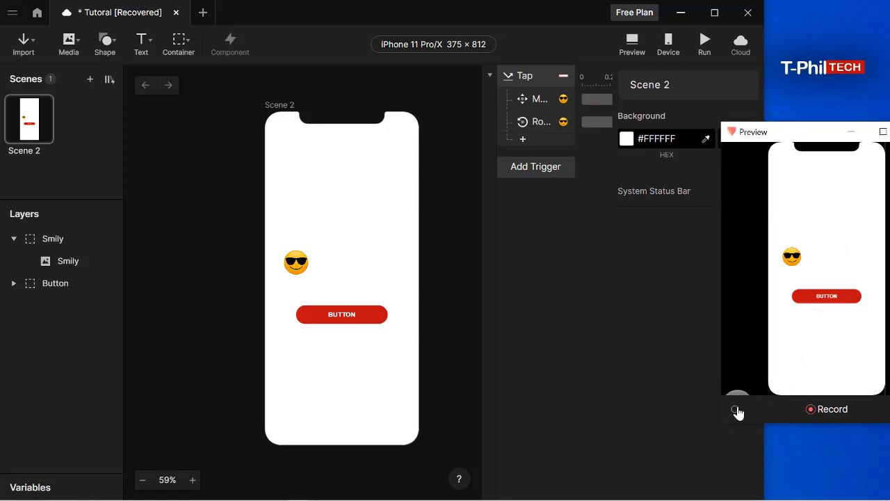
left_click(821, 296)
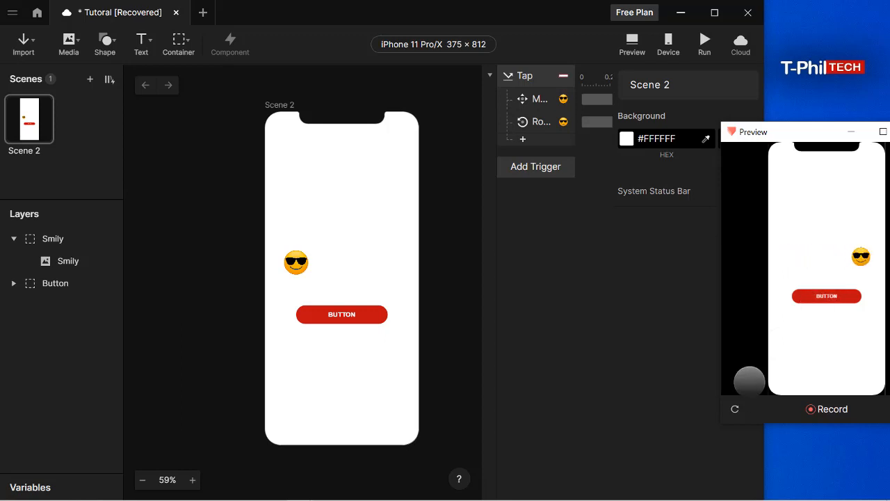
left_click(736, 409)
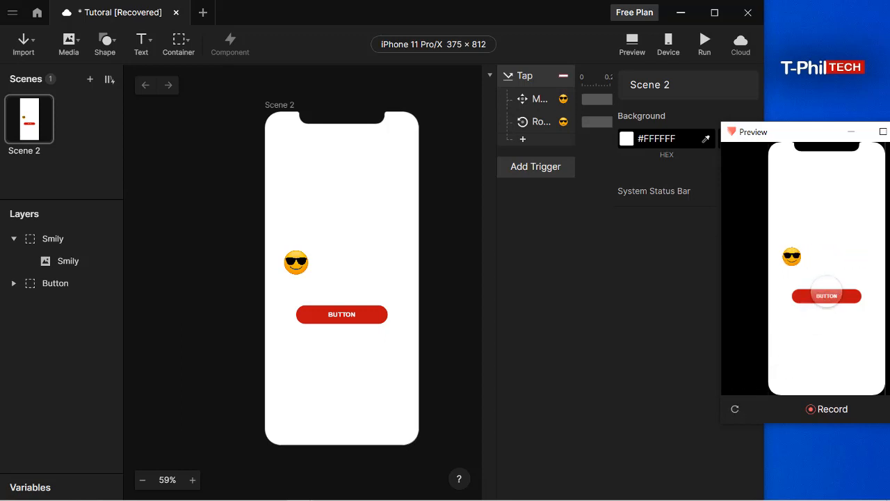
left_click(825, 297)
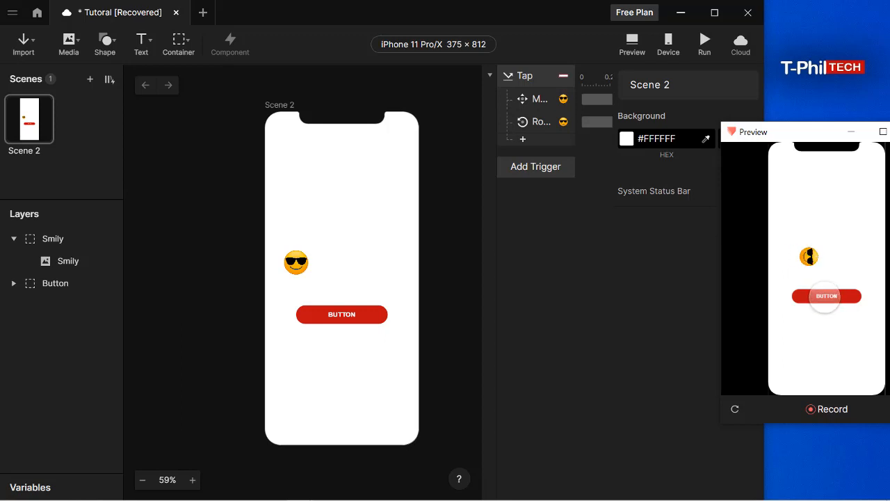